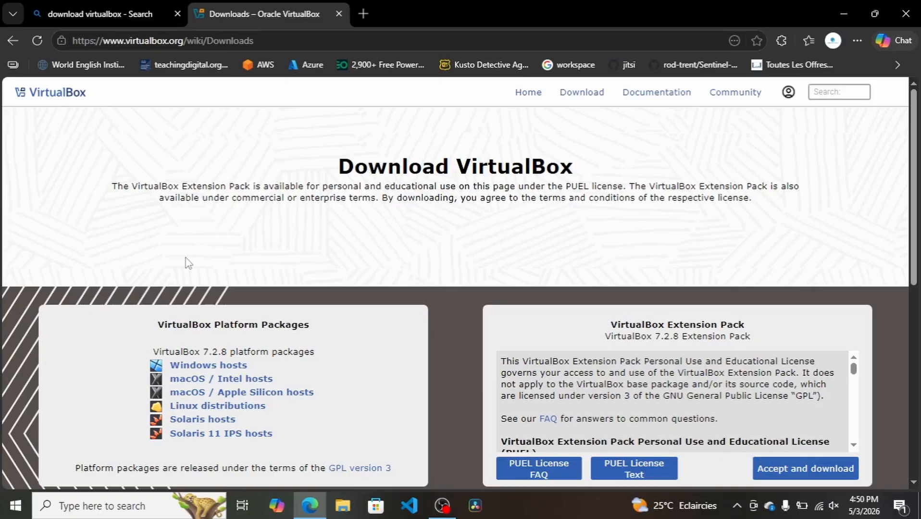
Download the VirtualBox 7.2.8 platform package for Windows hosts
{"action": "triple_click", "coordinate": [181, 353]}
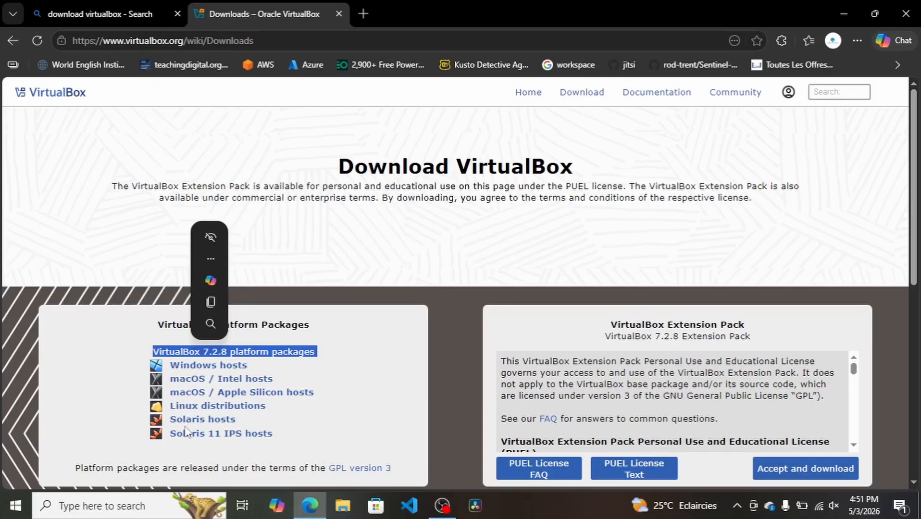
{"action": "left_click", "coordinate": [115, 391]}
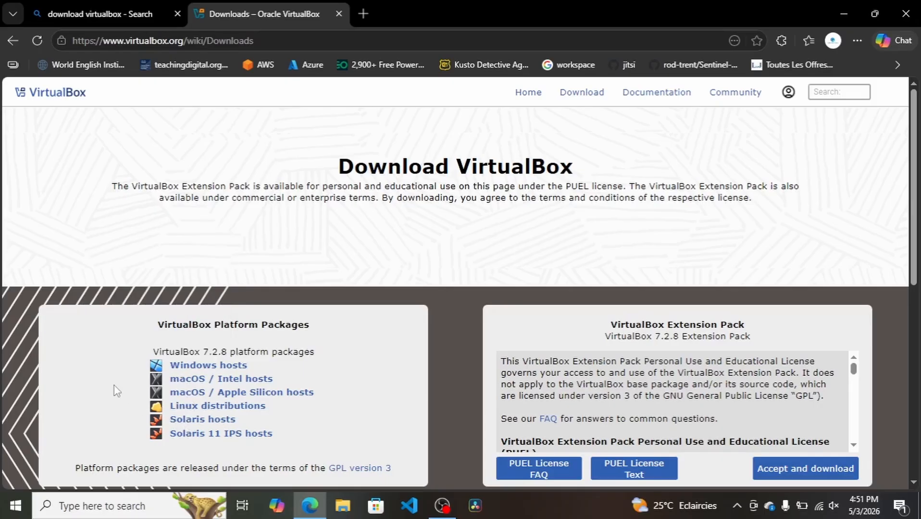
{"action": "left_click", "coordinate": [179, 367]}
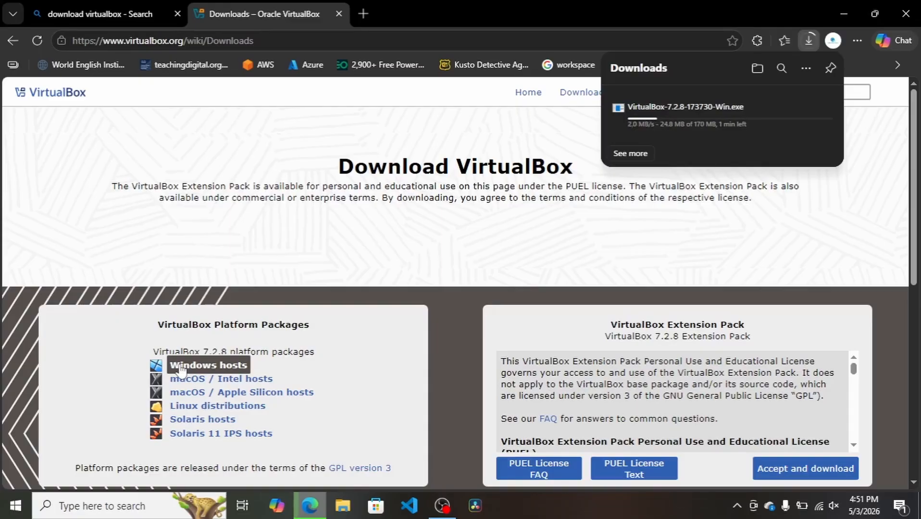
{"action": "left_click", "coordinate": [444, 130]}
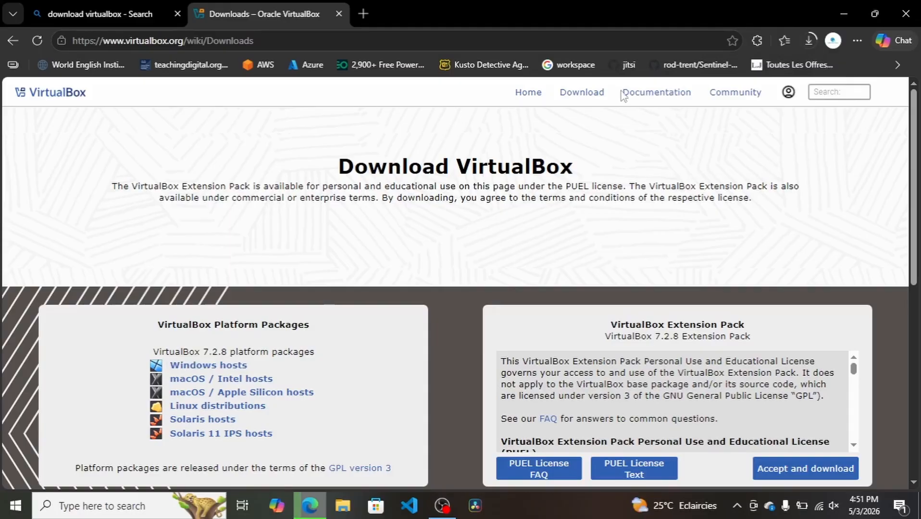
Open the VirtualBox documentation's User Guide and look through its installation topics
{"action": "left_click", "coordinate": [644, 96]}
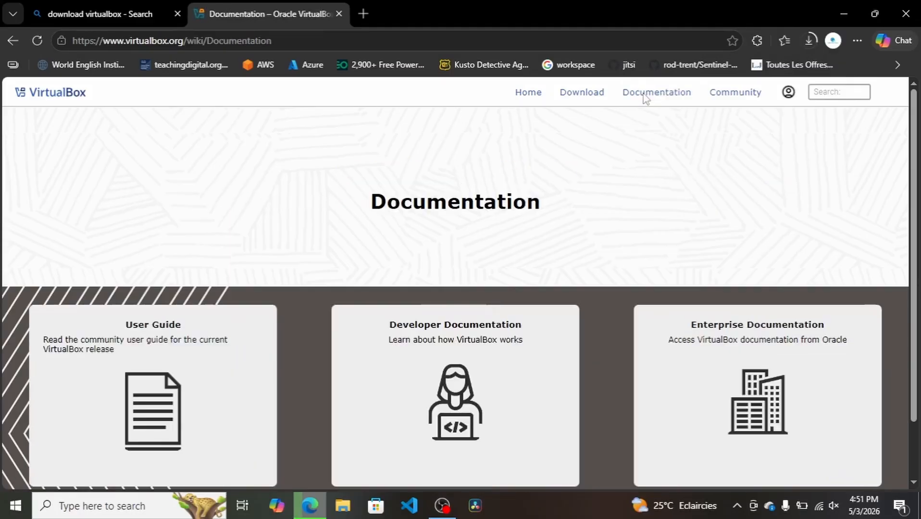
{"action": "scroll", "coordinate": [296, 217], "scroll_direction": "down", "scroll_amount": 2}
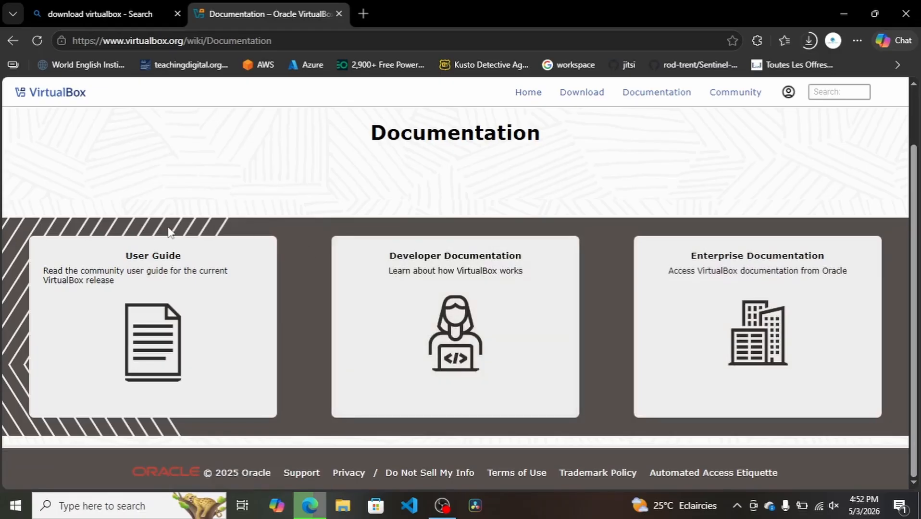
{"action": "left_click", "coordinate": [174, 287]}
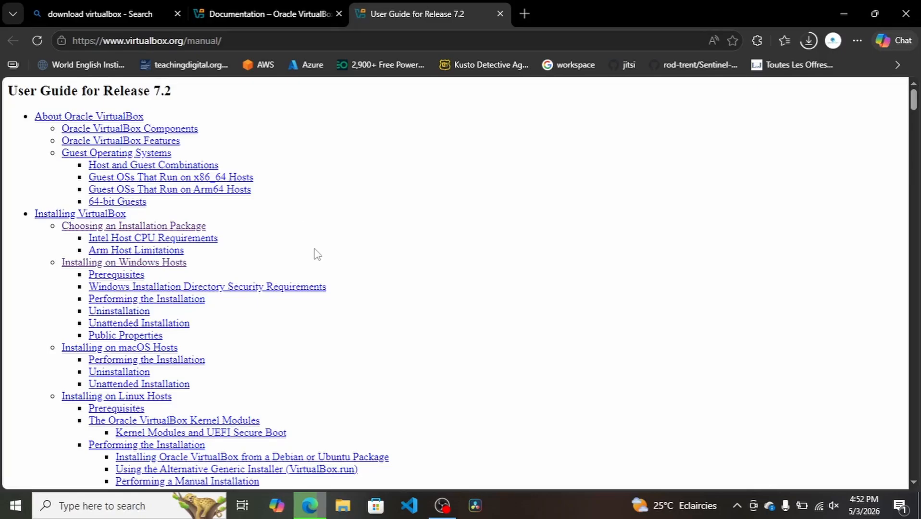
{"action": "scroll", "coordinate": [314, 252], "scroll_direction": "down", "scroll_amount": 8}
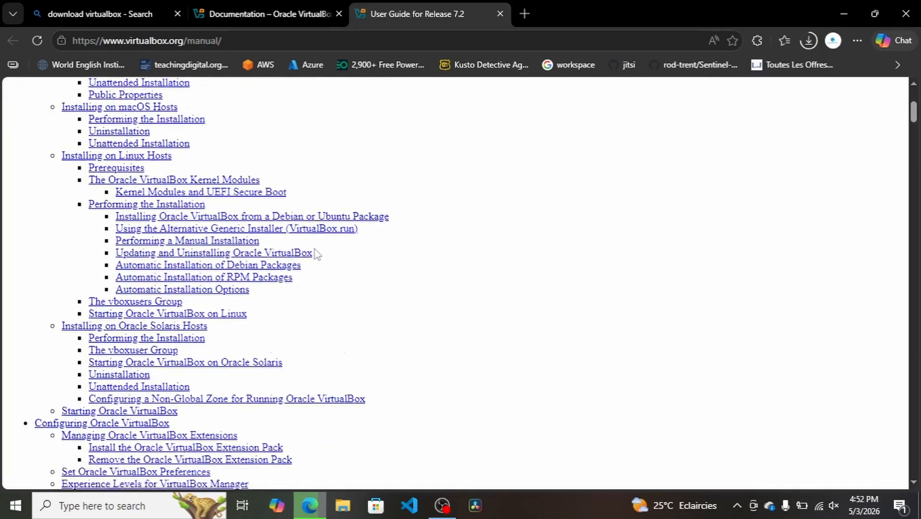
{"action": "scroll", "coordinate": [315, 254], "scroll_direction": "down", "scroll_amount": 9}
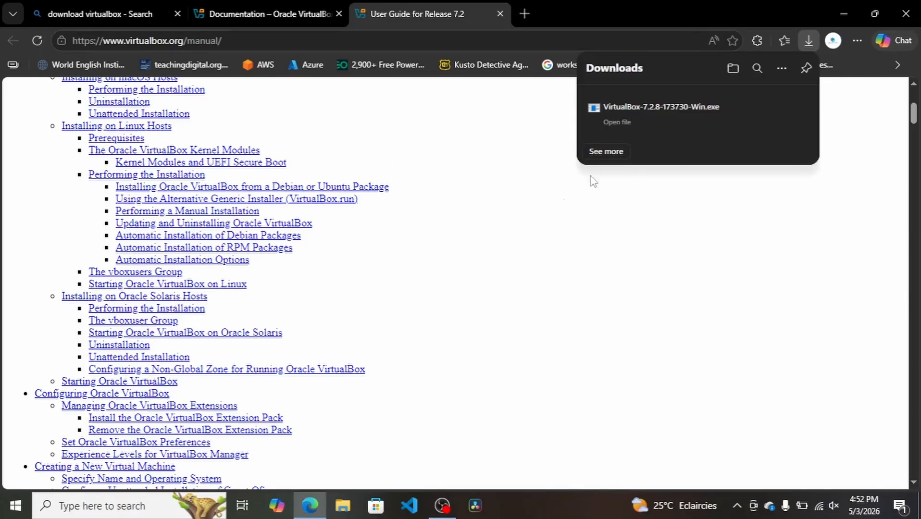
Launch the downloaded VirtualBox-7.2.8-173730-Win.exe installer and accept the terms of its license agreement
{"action": "left_click", "coordinate": [617, 122]}
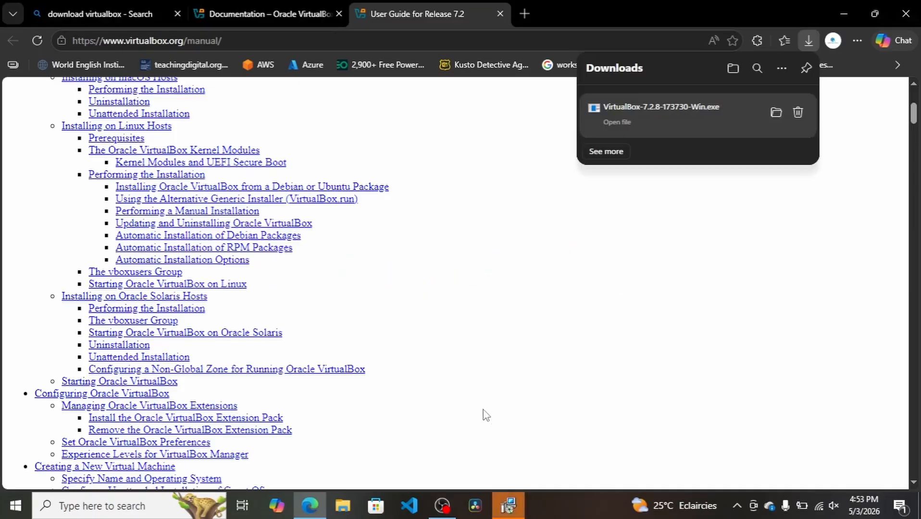
{"action": "left_click", "coordinate": [508, 505]}
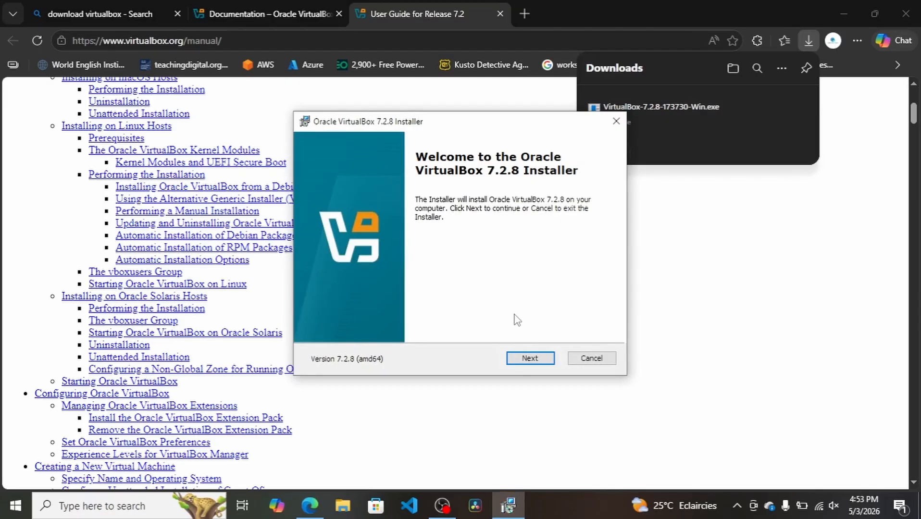
{"action": "left_click", "coordinate": [530, 359]}
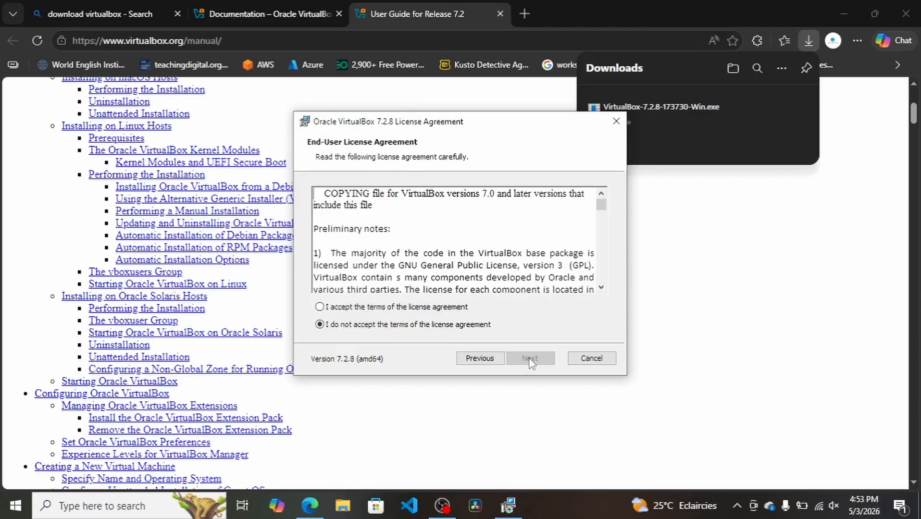
{"action": "left_click", "coordinate": [351, 308]}
{"action": "left_click", "coordinate": [529, 360]}
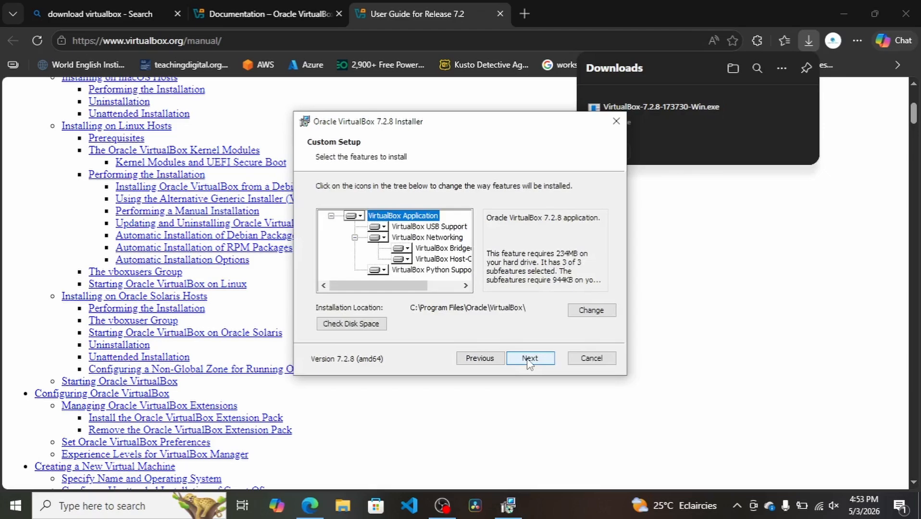
Install VirtualBox with the default features, location and startup options, agreeing to the network disconnection and missing dependencies notices
{"action": "left_click", "coordinate": [529, 360]}
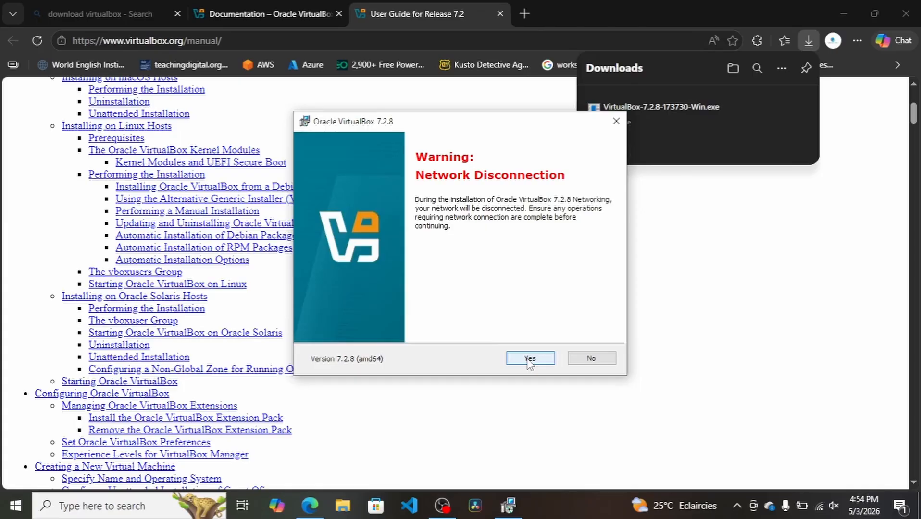
{"action": "left_click", "coordinate": [530, 359]}
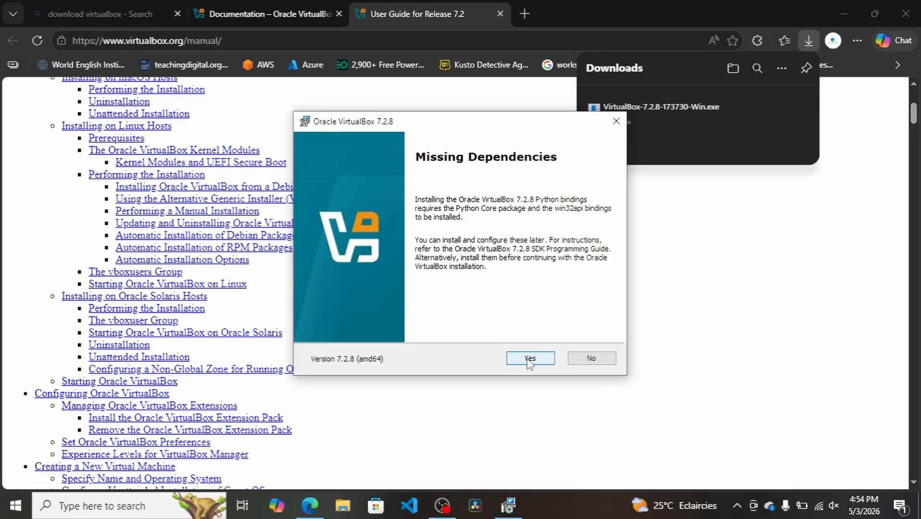
{"action": "left_click", "coordinate": [529, 360]}
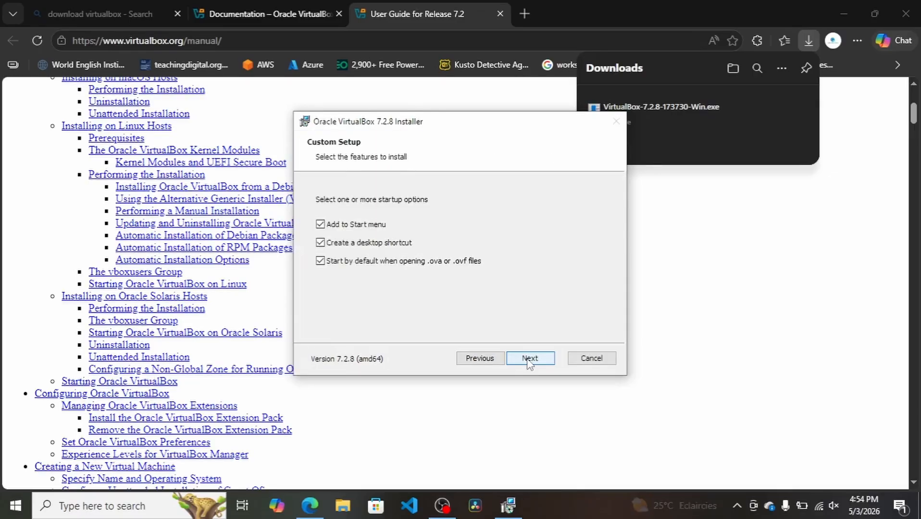
{"action": "left_click", "coordinate": [529, 359]}
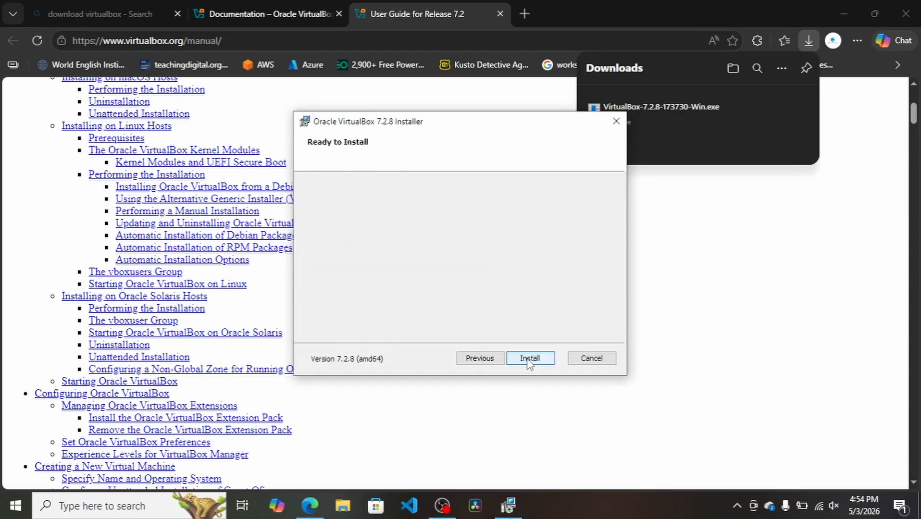
{"action": "left_click", "coordinate": [528, 359]}
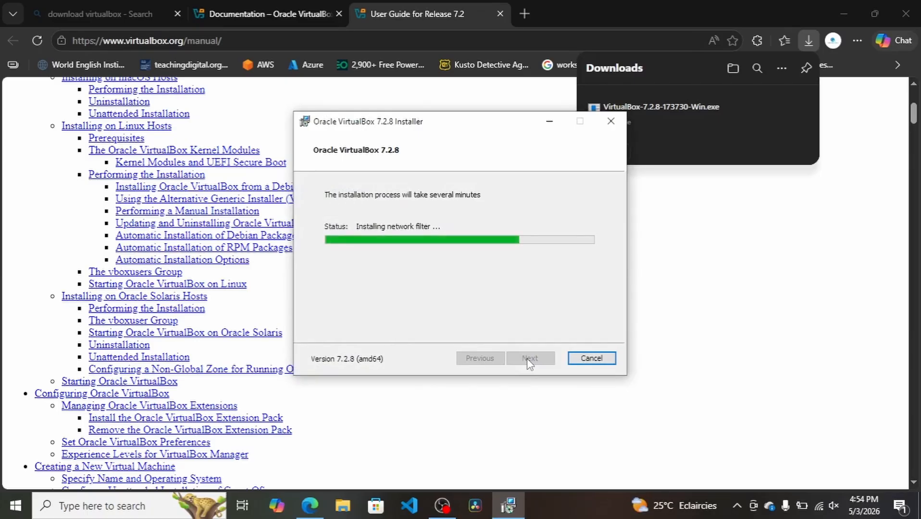
Minimize the browser, finish the installer with Start Oracle VirtualBox 7.2.8 enabled, and bring up VirtualBox Manager
{"action": "left_click", "coordinate": [848, 11]}
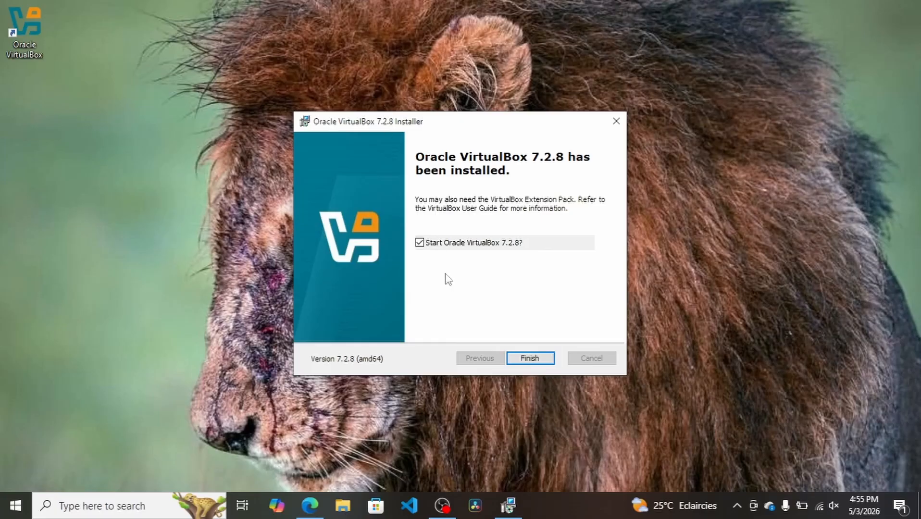
{"action": "left_click", "coordinate": [519, 360]}
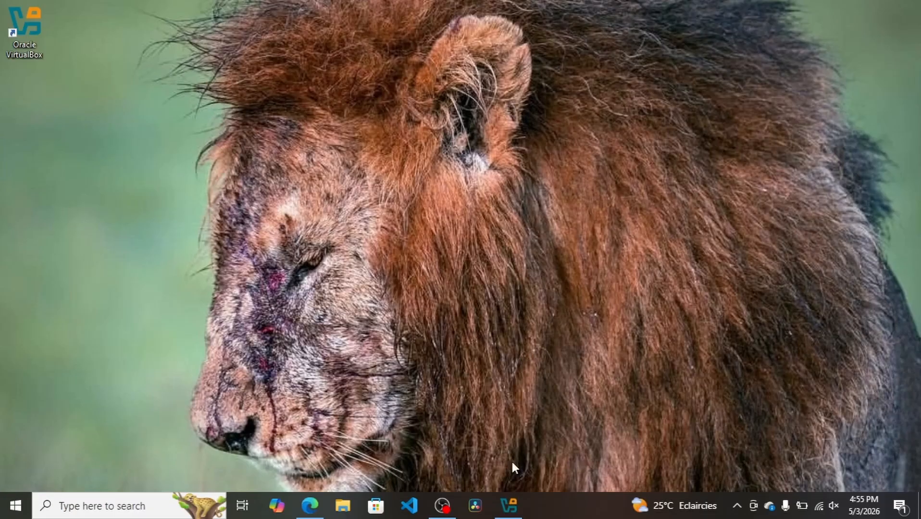
{"action": "left_click", "coordinate": [508, 507]}
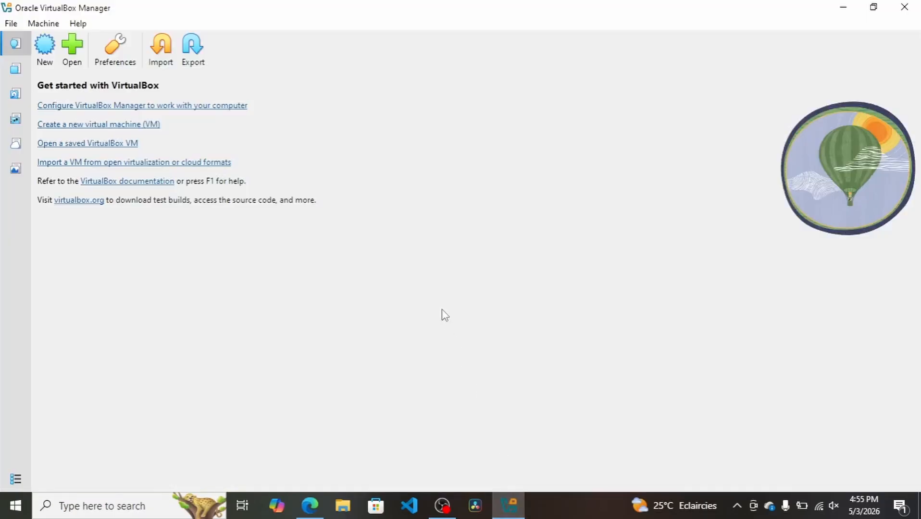
Look at the General and Language pages of the VirtualBox preferences, closing them without changes
{"action": "left_click", "coordinate": [118, 56]}
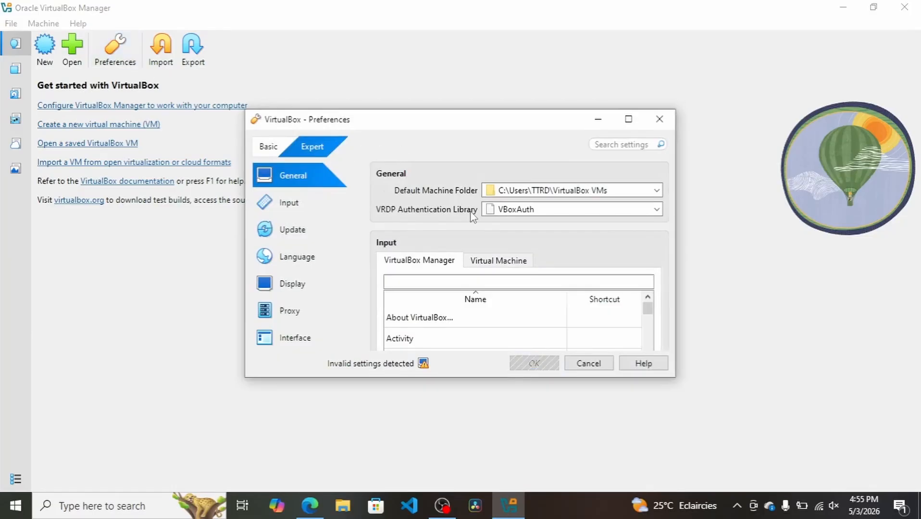
{"action": "left_click", "coordinate": [300, 260]}
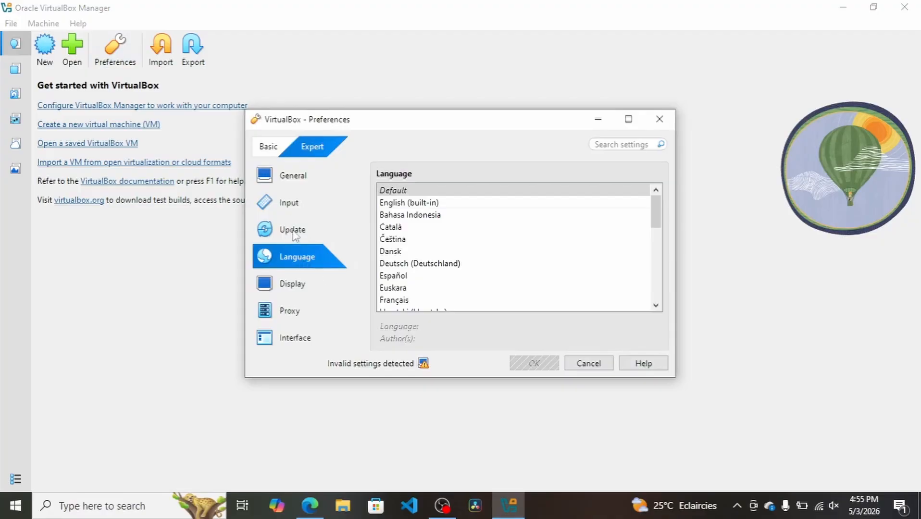
{"action": "left_click", "coordinate": [659, 120]}
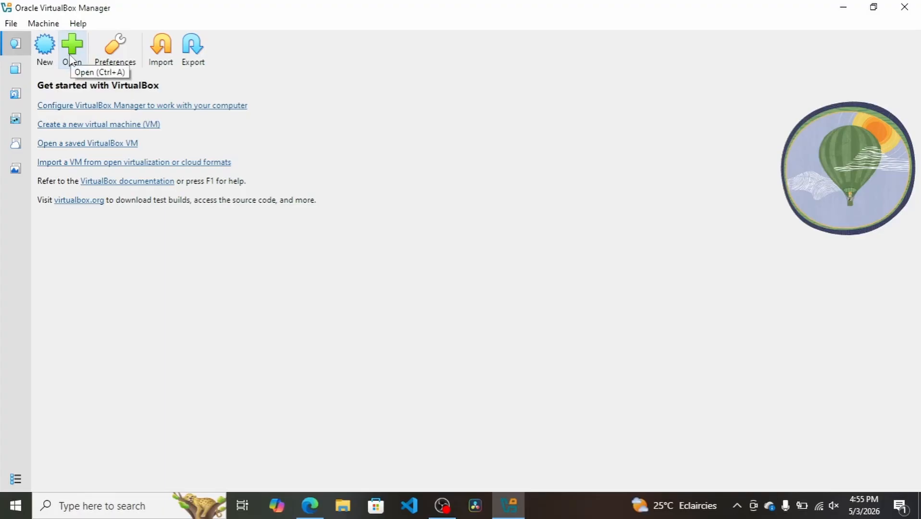
Look through VirtualBox Manager's extensions, media, network, cloud and resource views, and return to the home view
{"action": "left_click", "coordinate": [16, 70]}
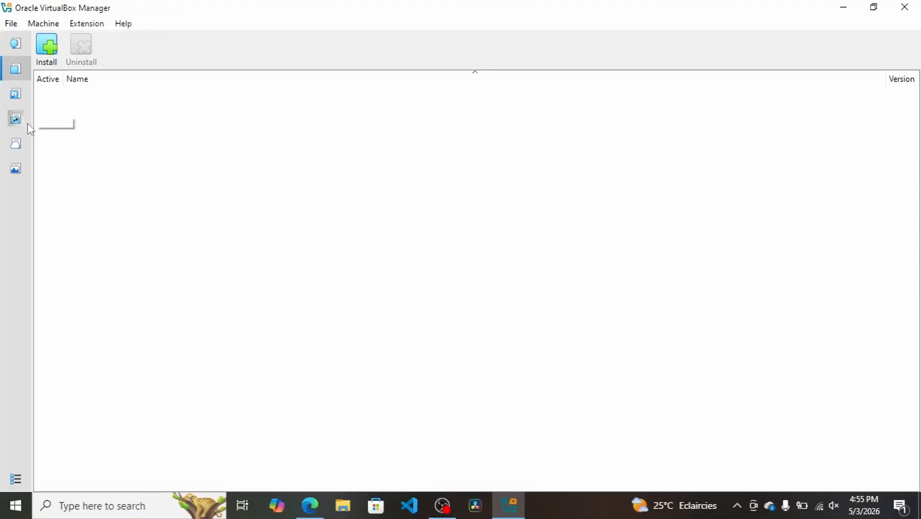
{"action": "left_click", "coordinate": [16, 94]}
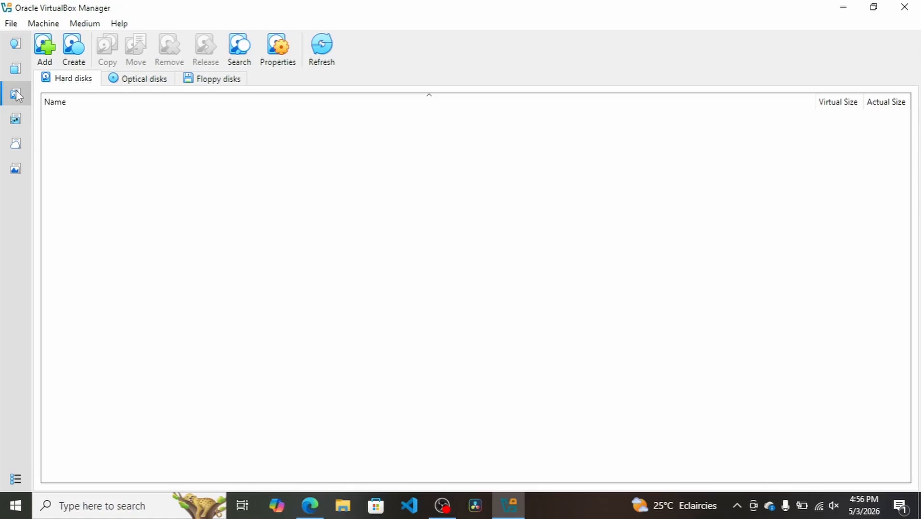
{"action": "left_click", "coordinate": [20, 117]}
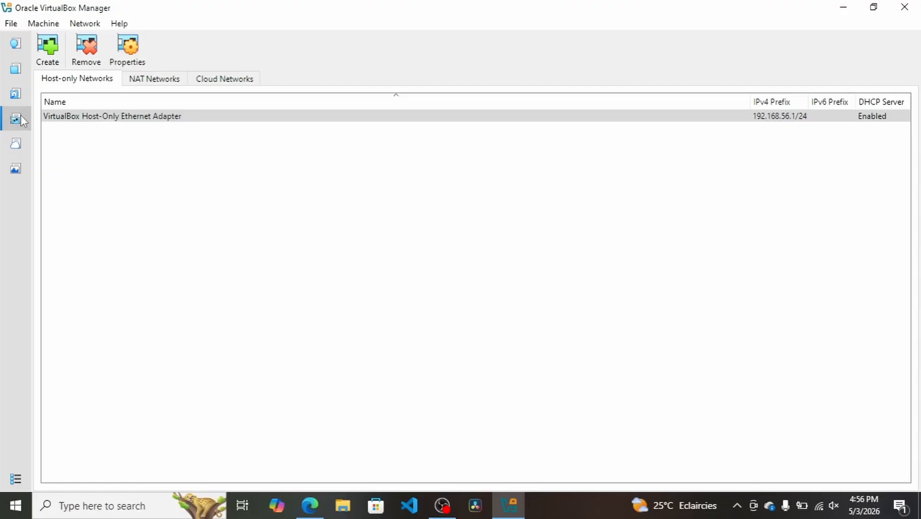
{"action": "left_click", "coordinate": [18, 141]}
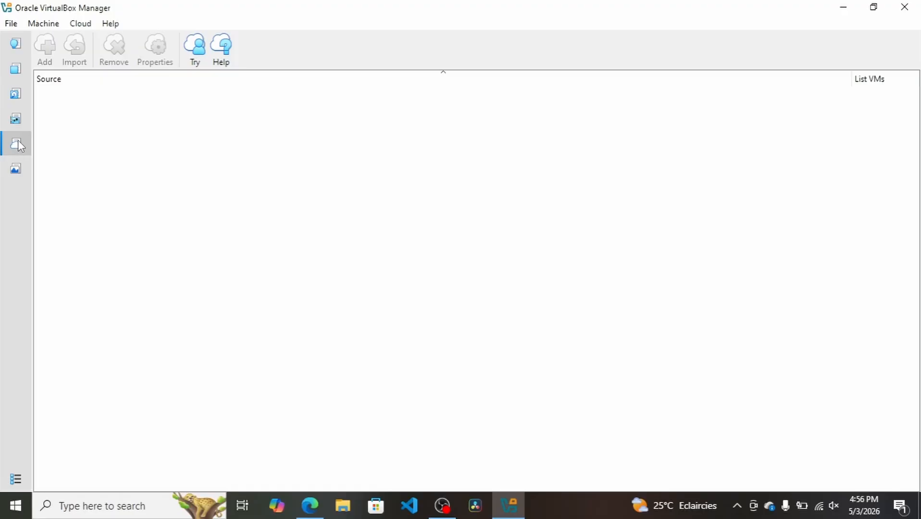
{"action": "left_click", "coordinate": [14, 169]}
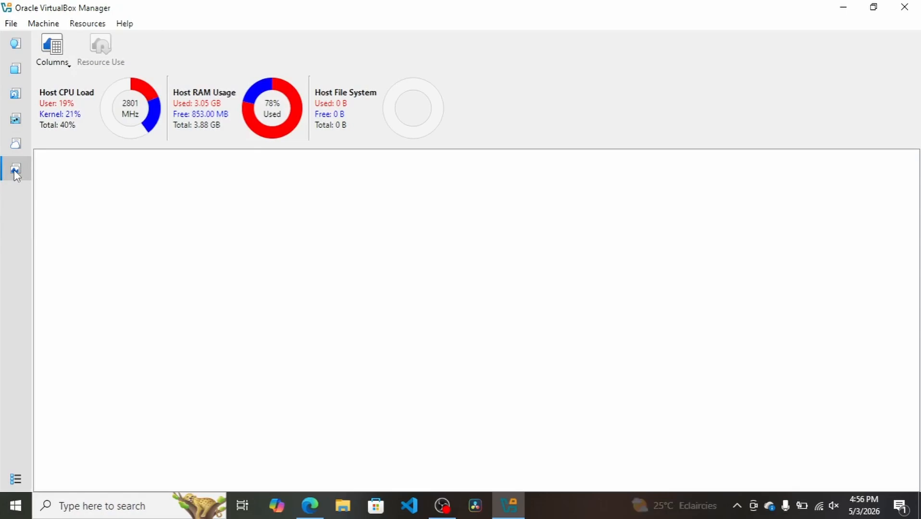
{"action": "left_click", "coordinate": [18, 47]}
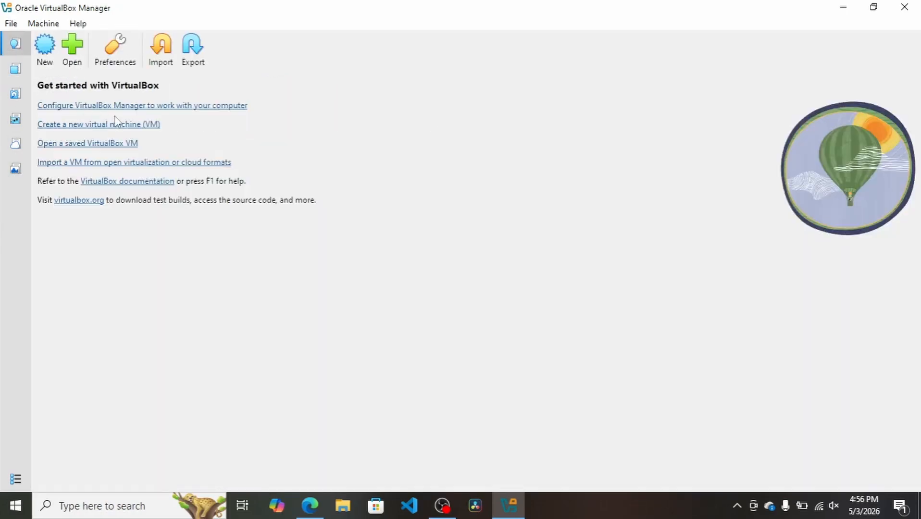